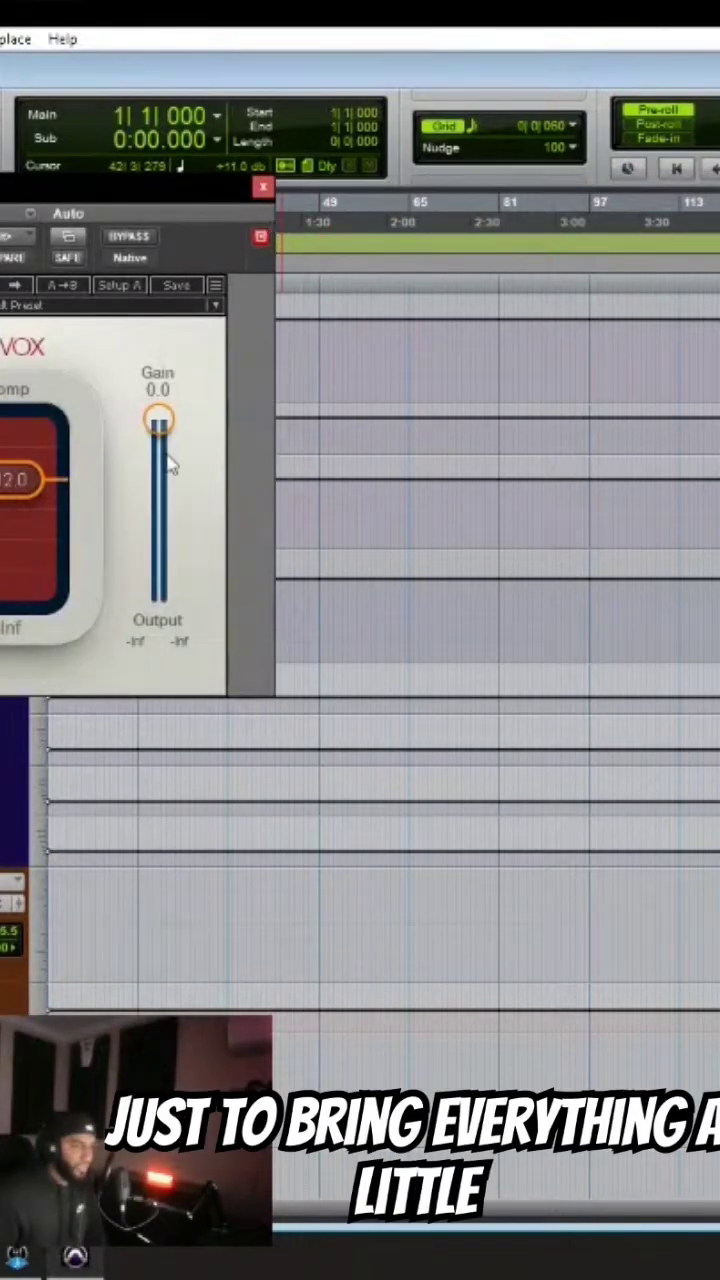
Close the vocal compressor and examine the SSLGChannel settings on the ALL LEADZ track with its window fully in view.
click(263, 187)
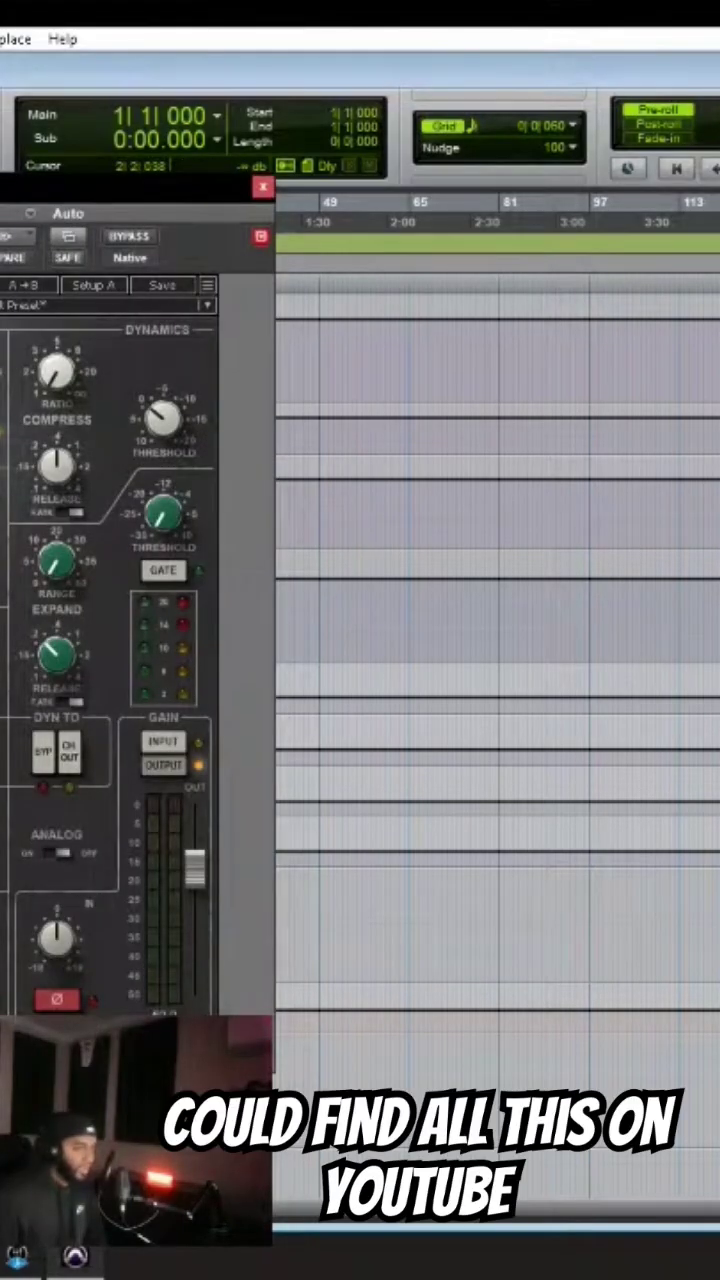
mouse_move(128, 190)
mouse_down()
mouse_move(348, 190)
mouse_move(474, 229)
mouse_move(437, 298)
mouse_move(504, 286)
mouse_up()
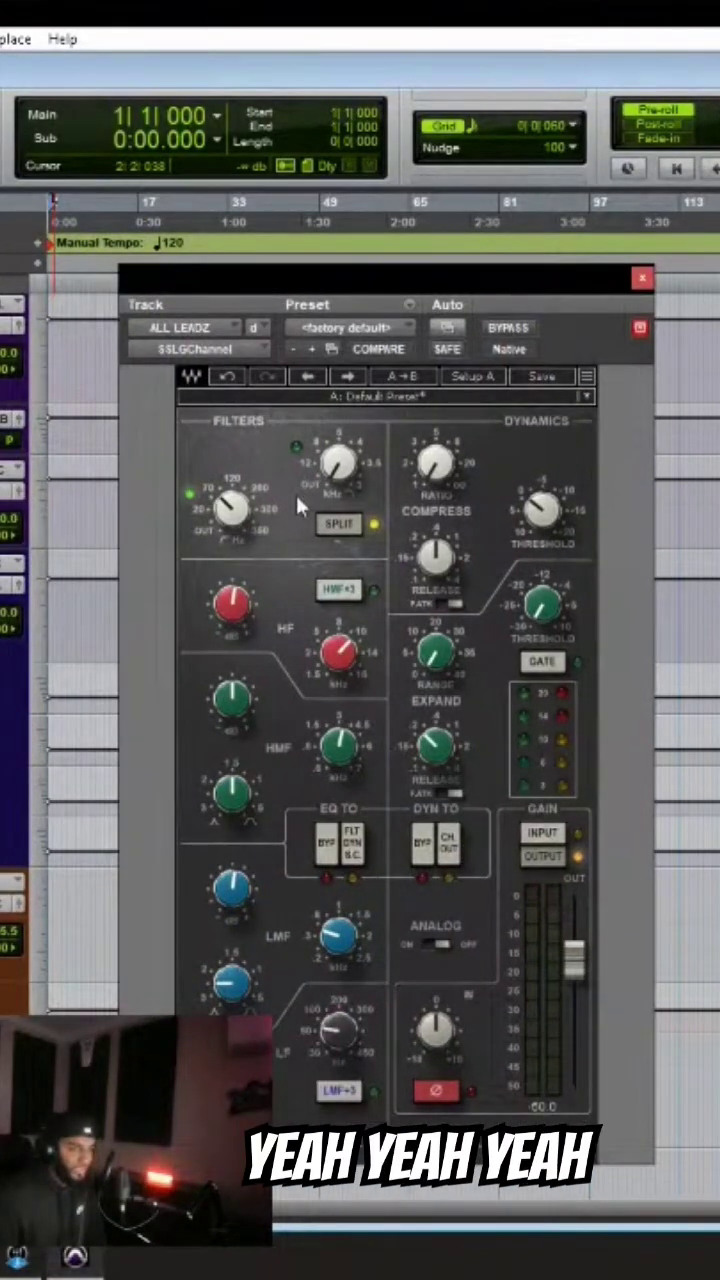
click(242, 617)
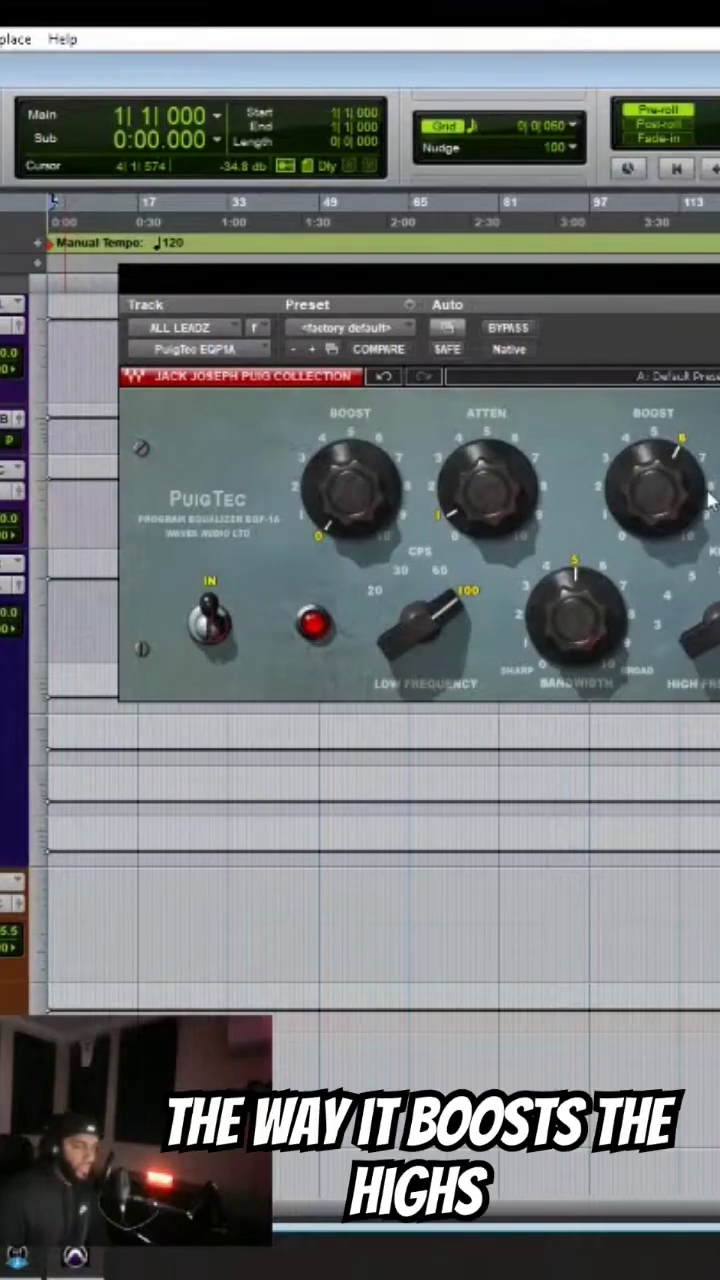
Examine the high-frequency boost in the PuigTec EQP1A and the DeEsser settings on the ALL LEADZ track.
click(666, 520)
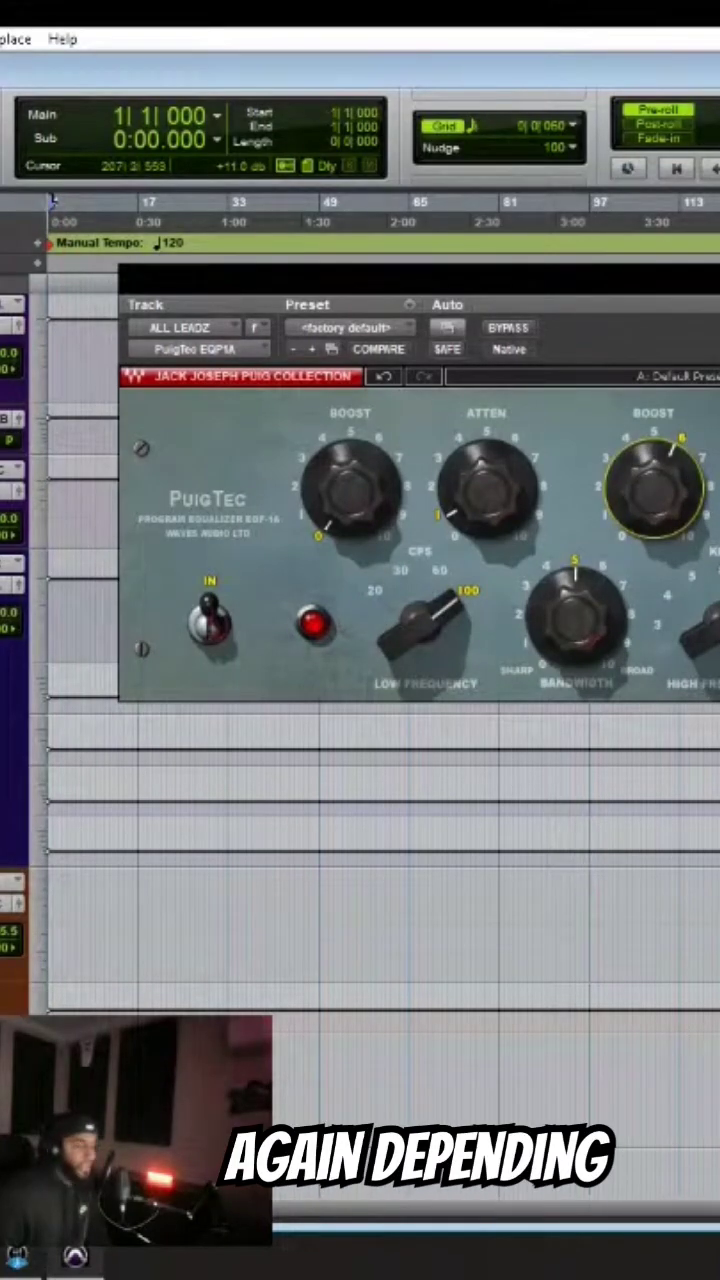
drag(719, 280, 707, 303)
click(719, 302)
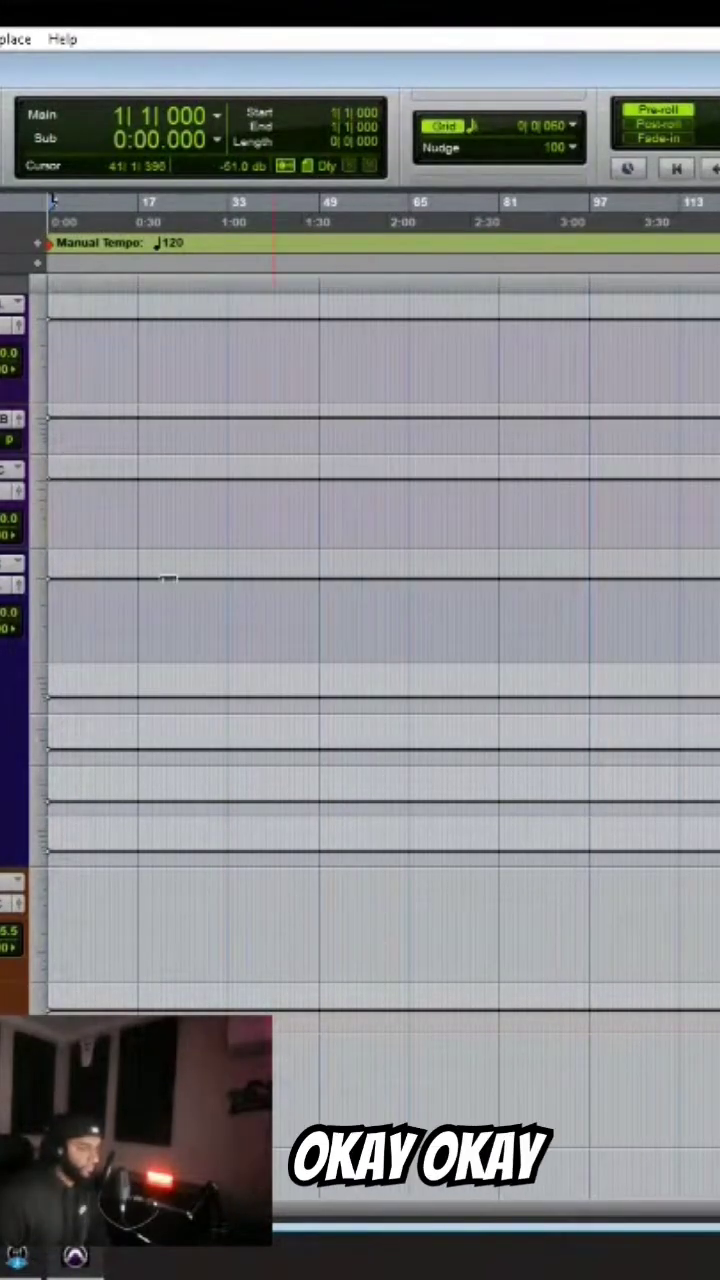
click(1, 441)
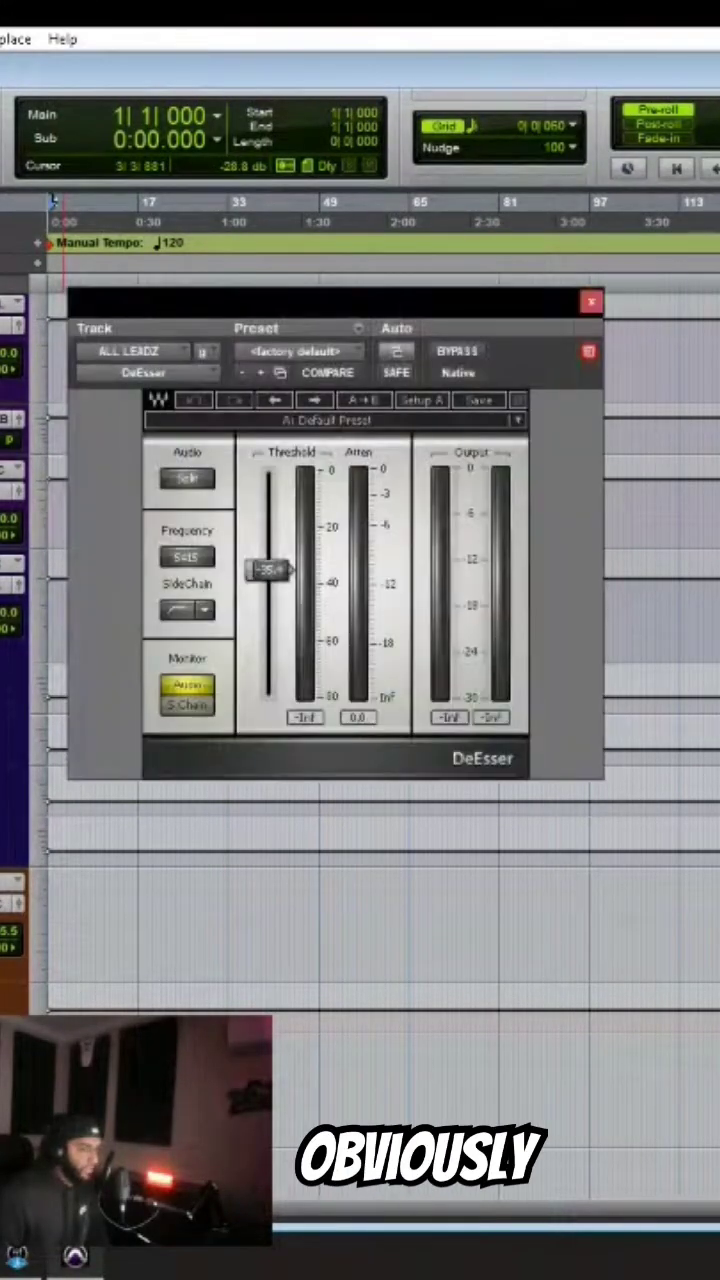
click(593, 302)
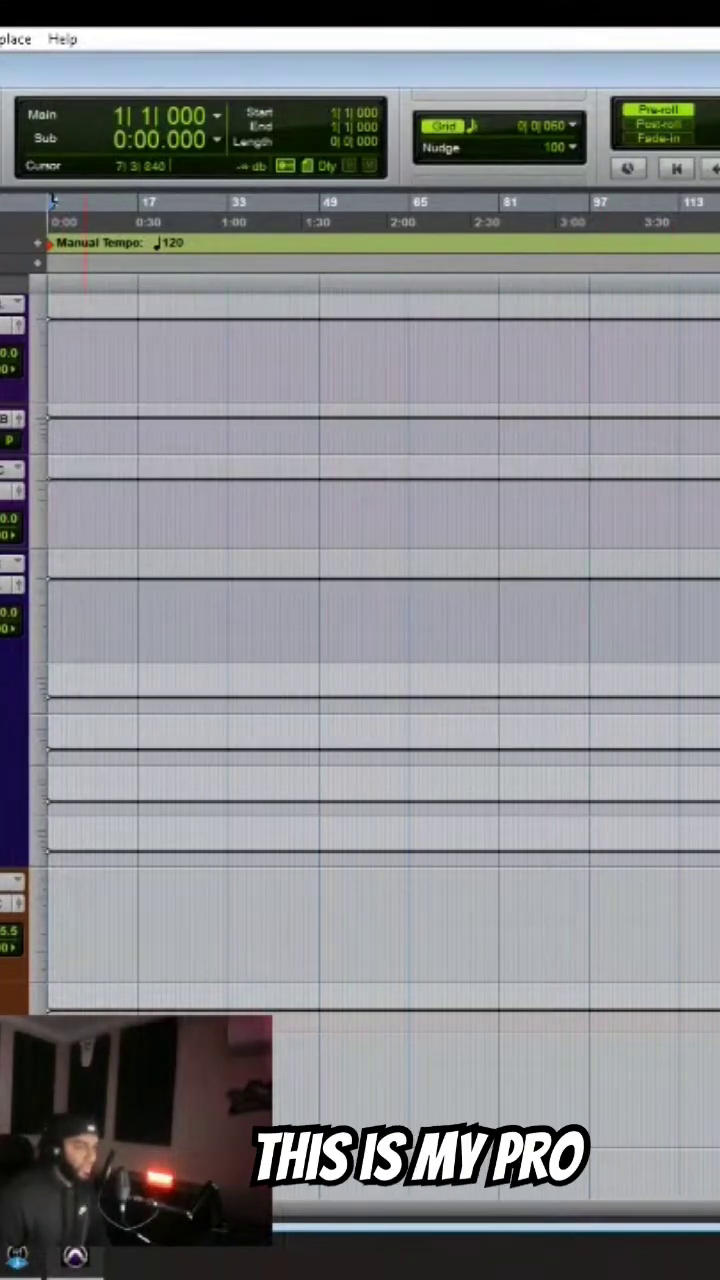
In FabFilter Pro-Q 3 on the ALL LEADZ track, move the low bell band higher in frequency and make it a dynamic cut.
click(1, 450)
drag(491, 319, 493, 280)
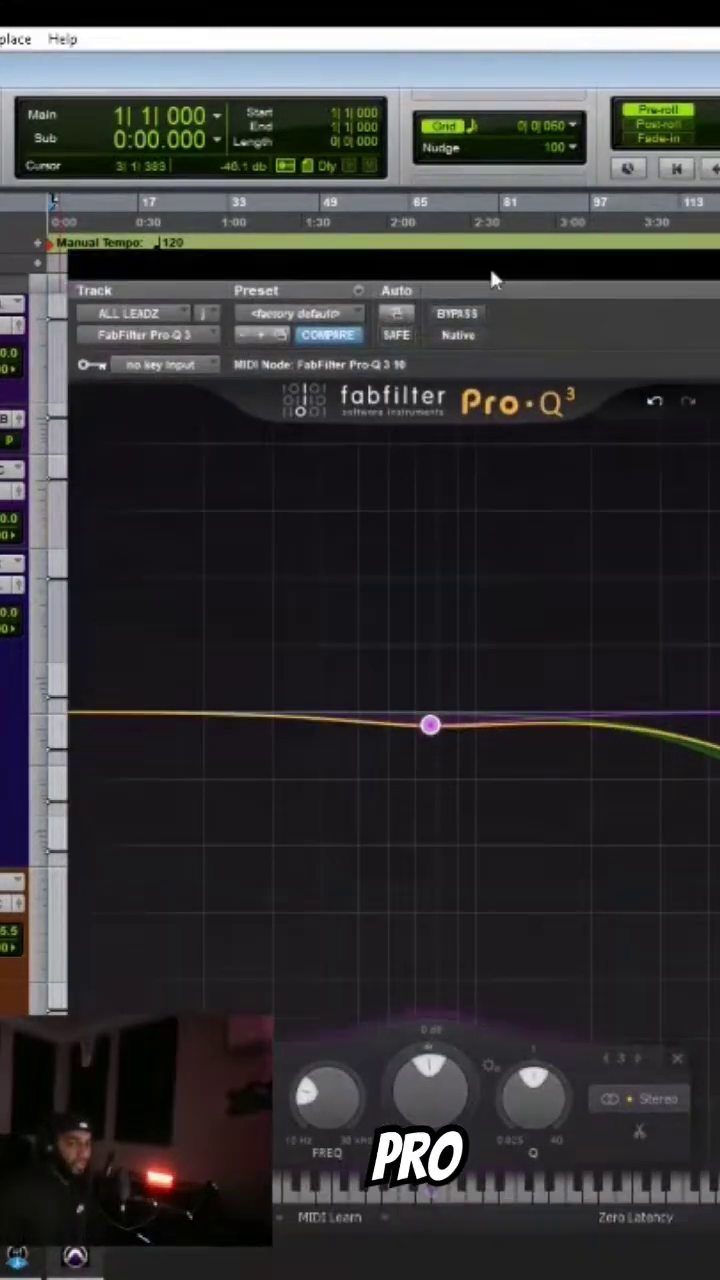
mouse_move(430, 724)
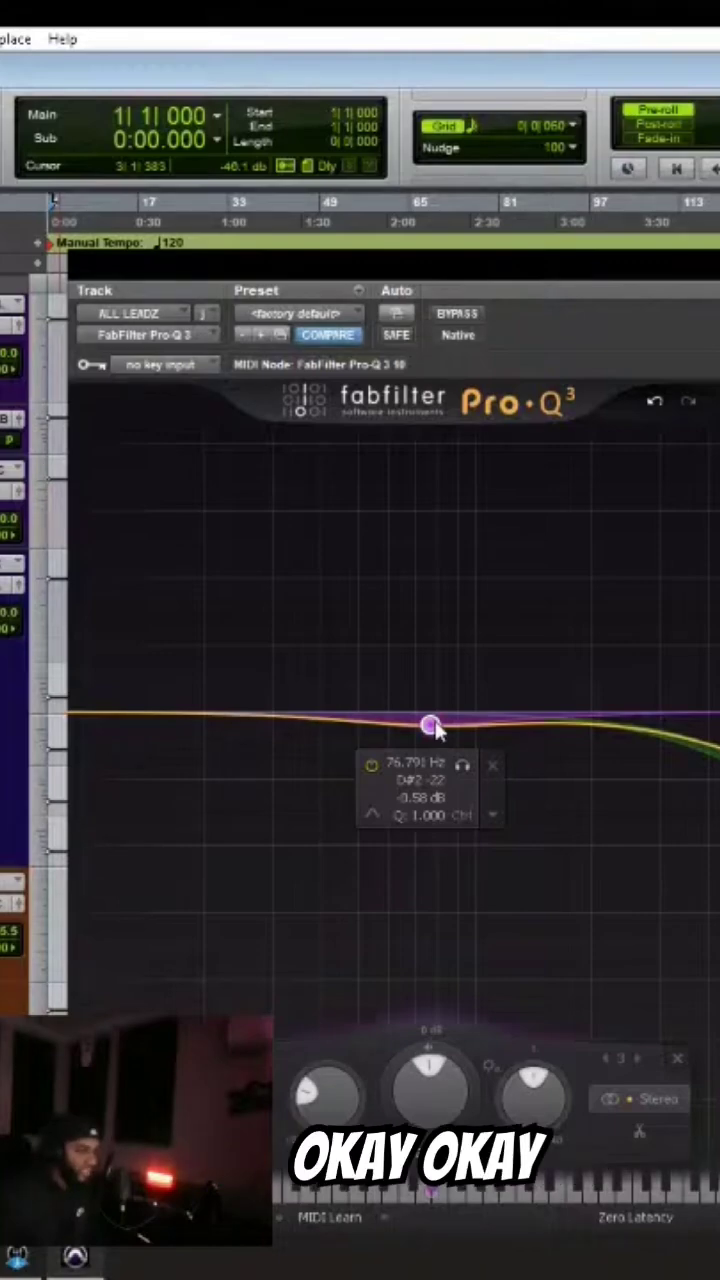
drag(430, 724, 571, 537)
drag(568, 390, 632, 762)
drag(595, 1100, 528, 1120)
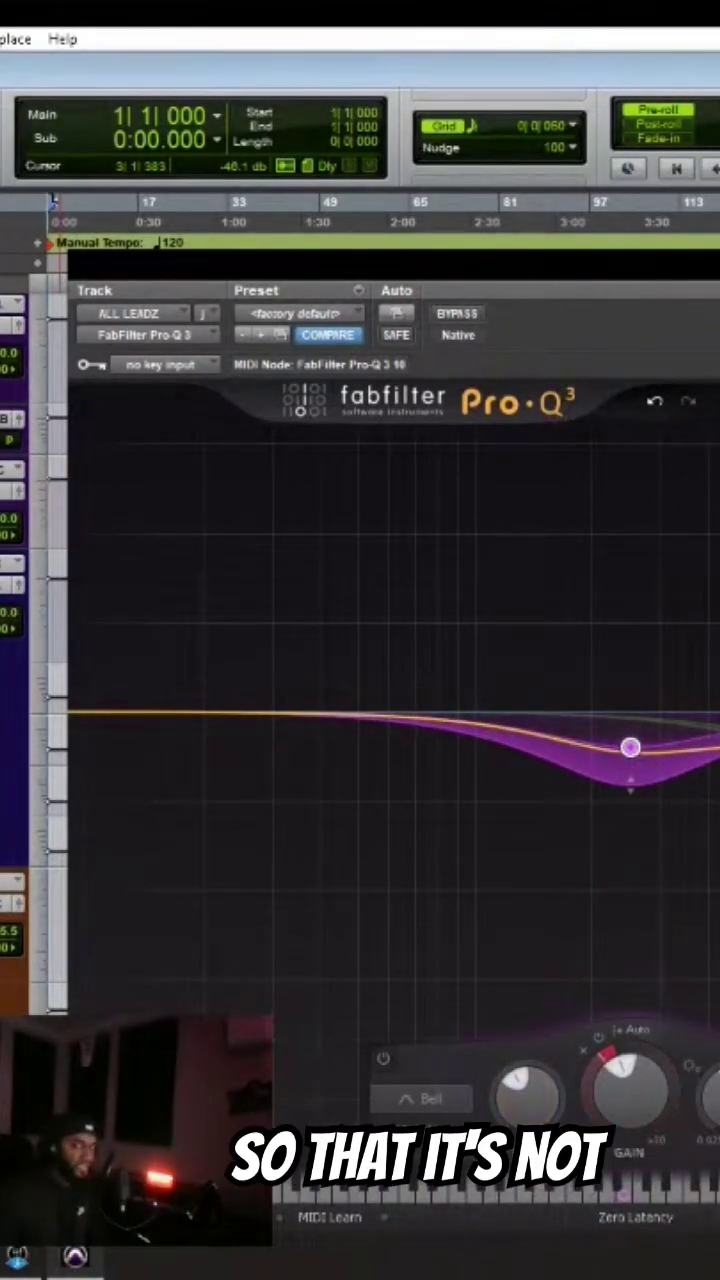
key(ctrl+w)
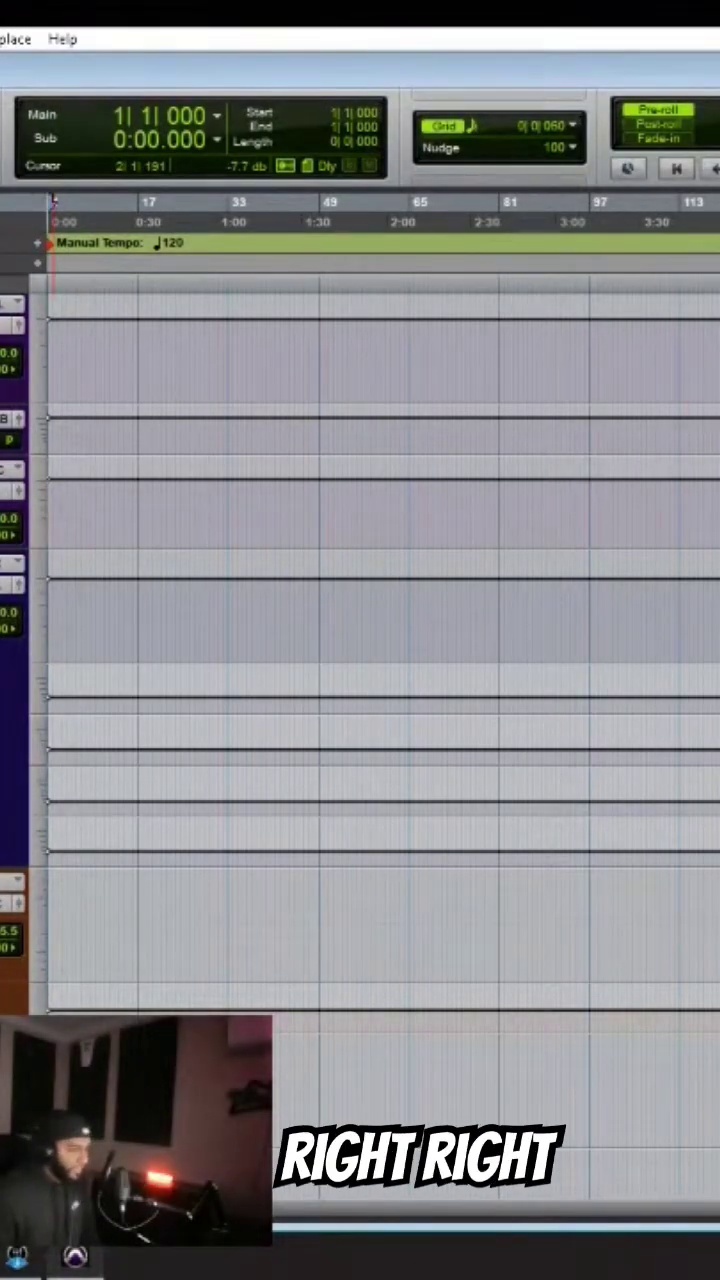
Open FabFilter Pro-Q 3 on the BEAT track and lower its low-cut filter to about 12.4 Hz.
scroll(380, 650, down, 10)
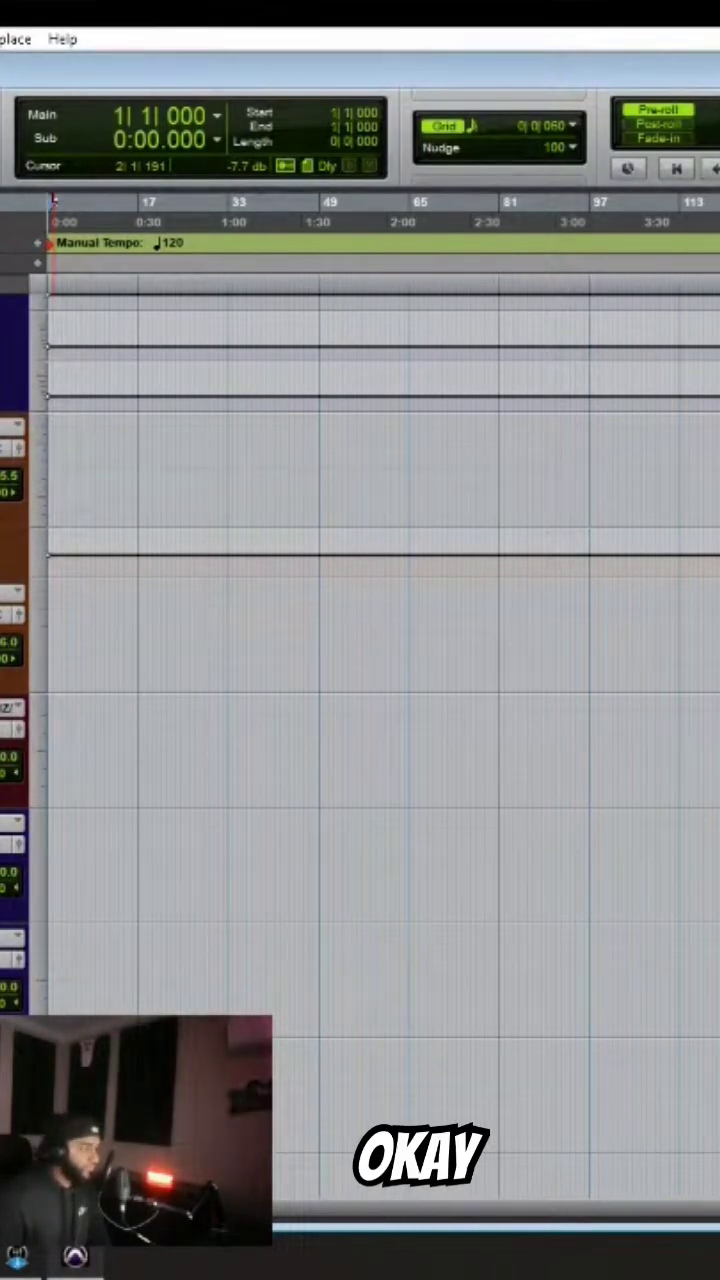
click(110, 614)
key(Return)
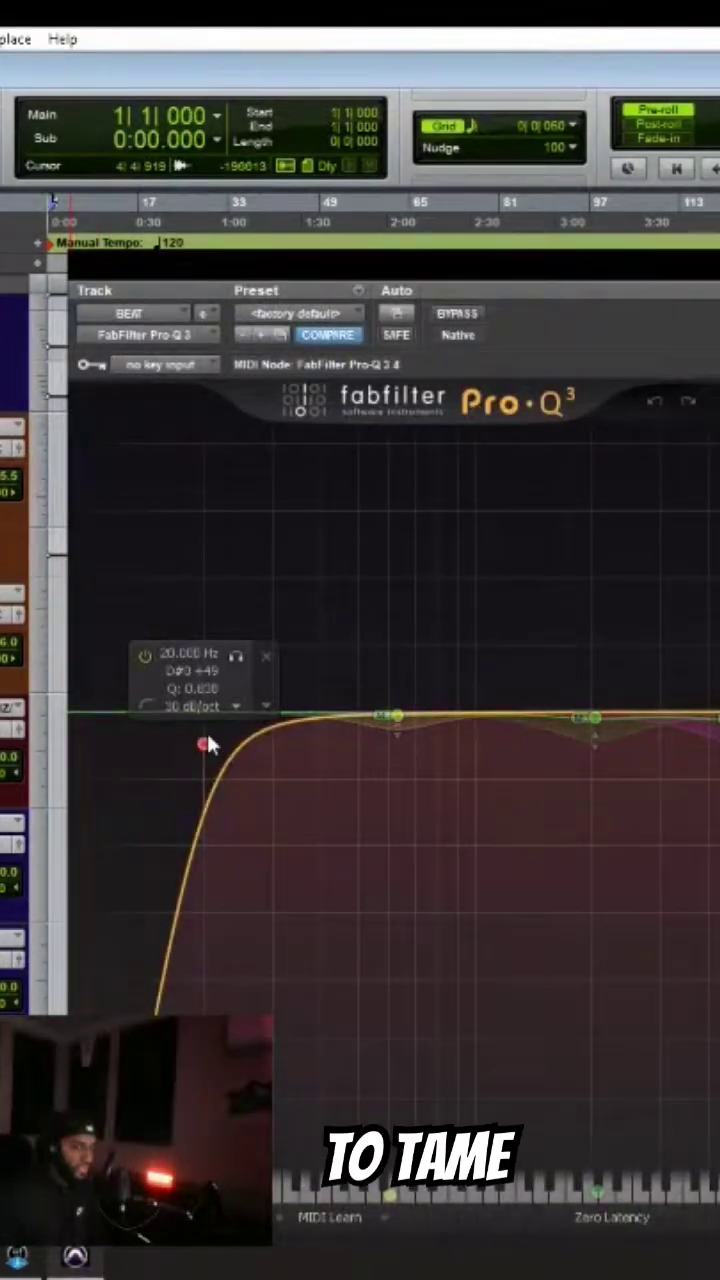
drag(207, 742, 123, 736)
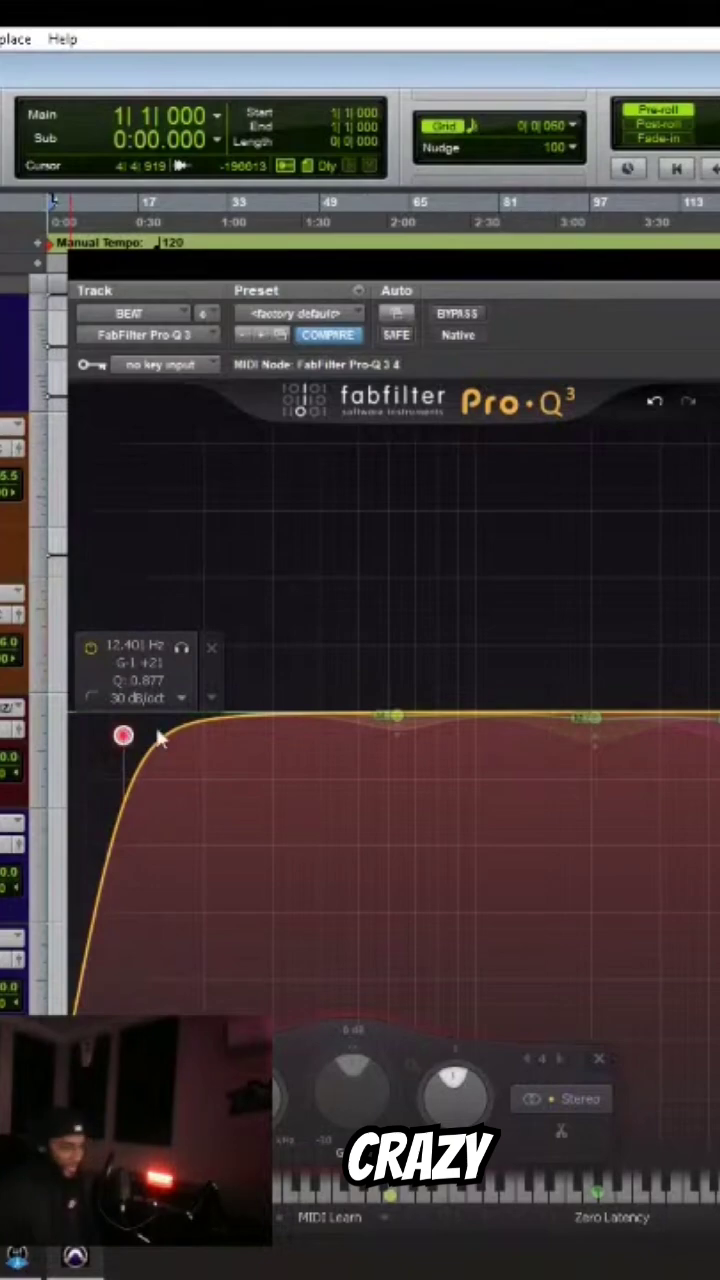
Deepen the cuts of the two mid-channel bell bands near 63 Hz and 203 Hz in the beat's EQ.
click(395, 716)
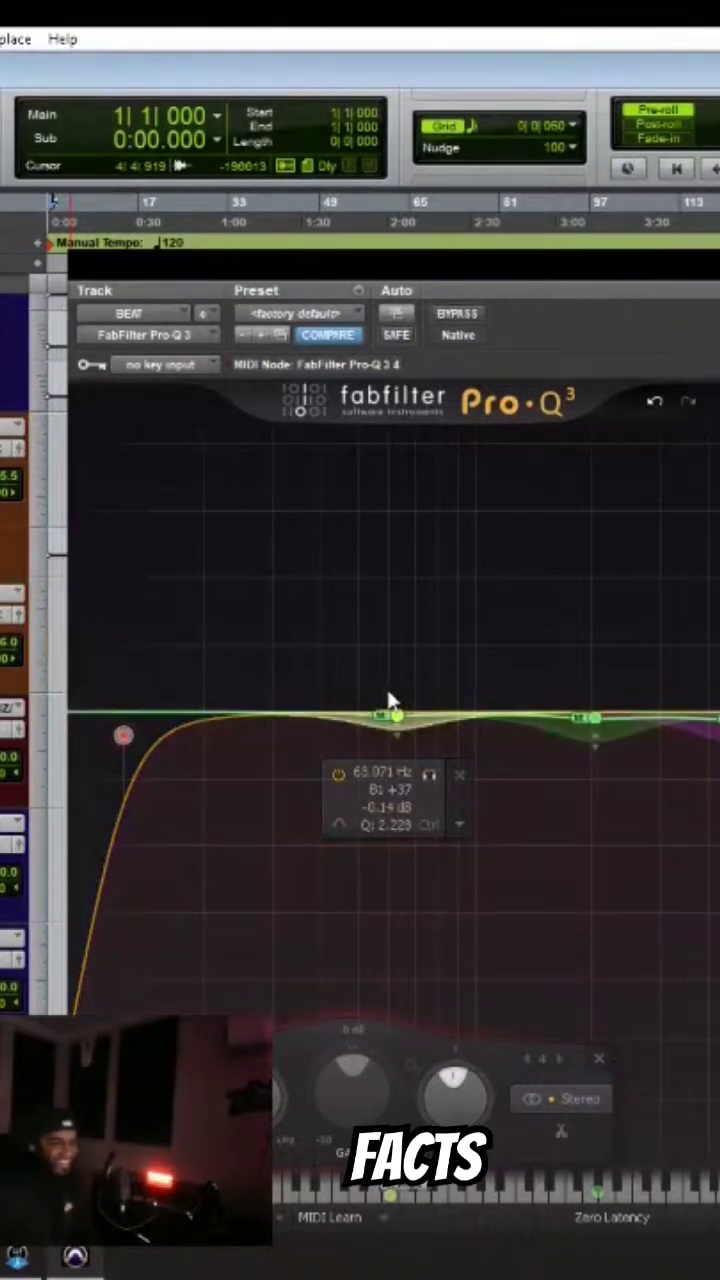
drag(398, 718, 395, 752)
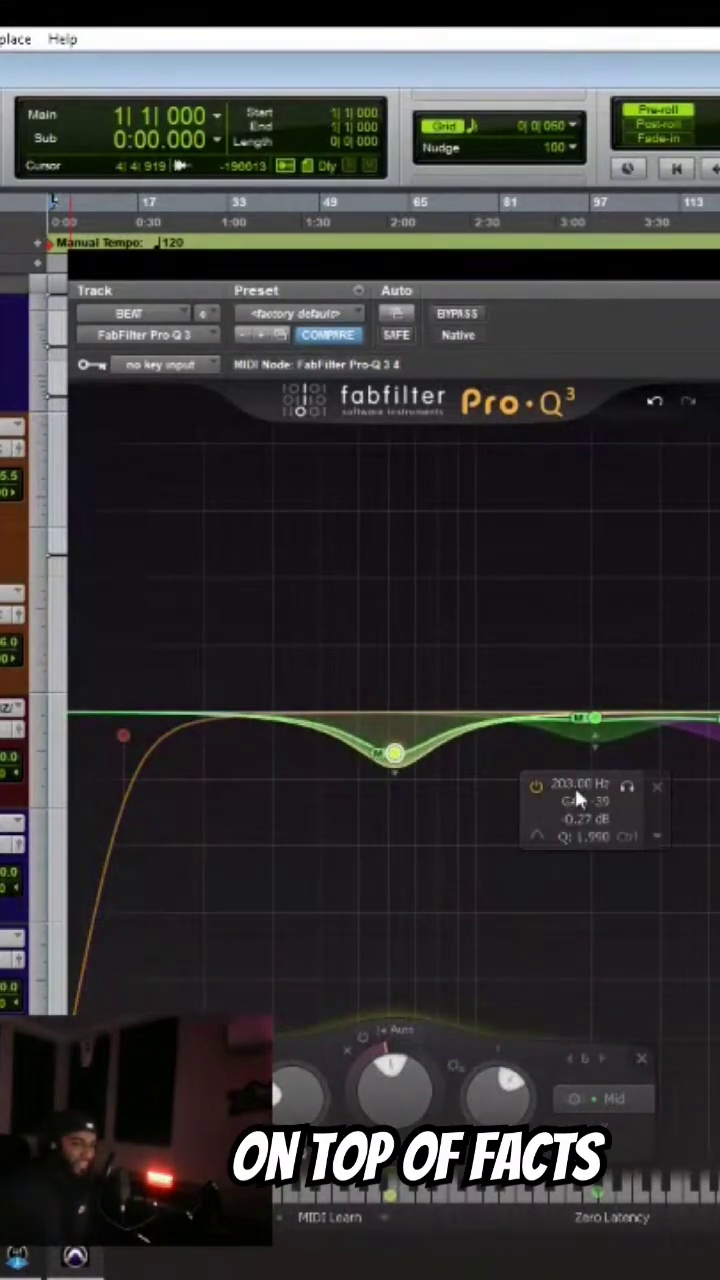
drag(597, 722, 600, 754)
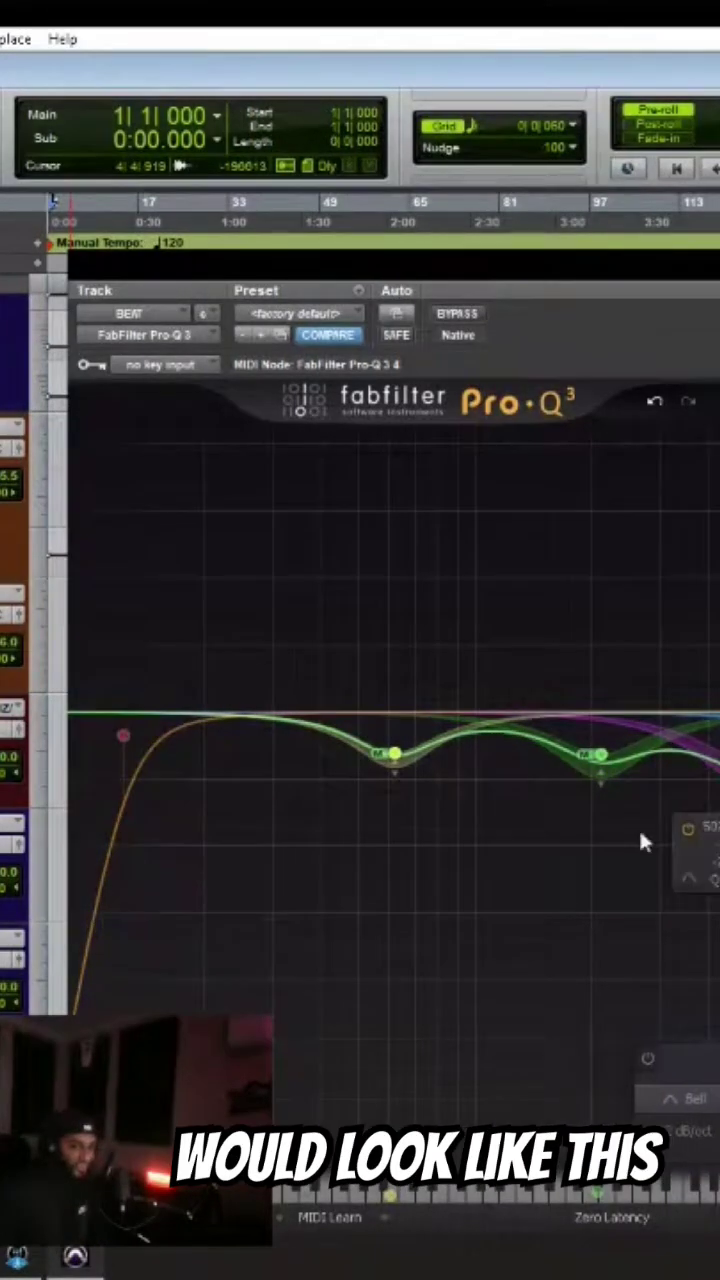
Shift the lowest mid-channel bell band further down in frequency, deepen its cut and adjust its dynamic range.
mouse_move(395, 757)
drag(395, 755, 387, 767)
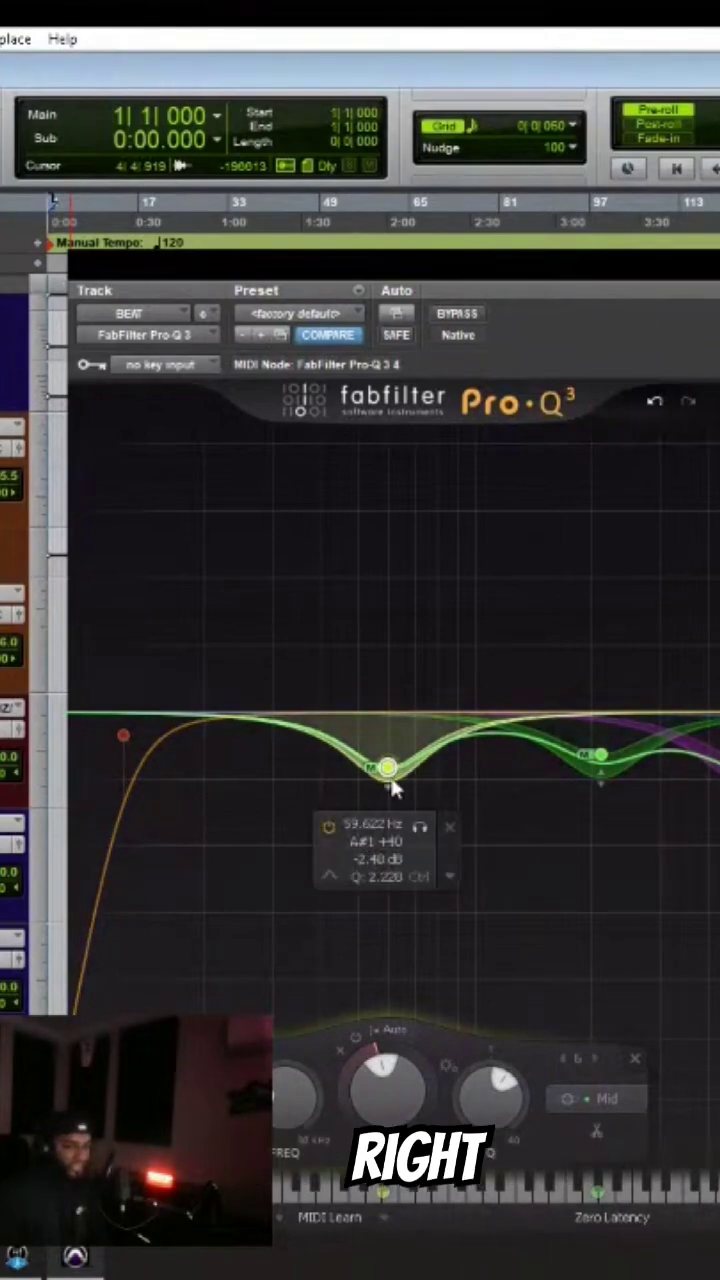
drag(390, 773, 333, 787)
drag(313, 1066, 293, 1099)
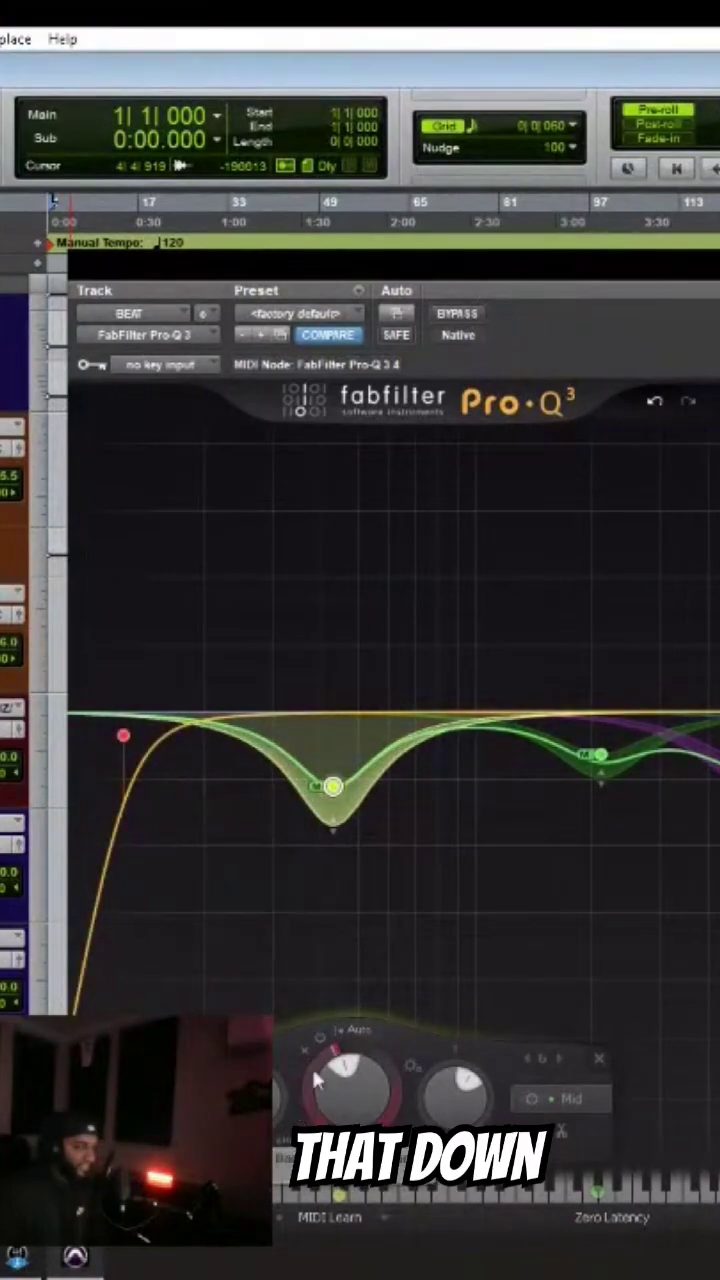
Lower the beat's low-cut filter to about 10.2 Hz and close Pro-Q 3.
click(718, 765)
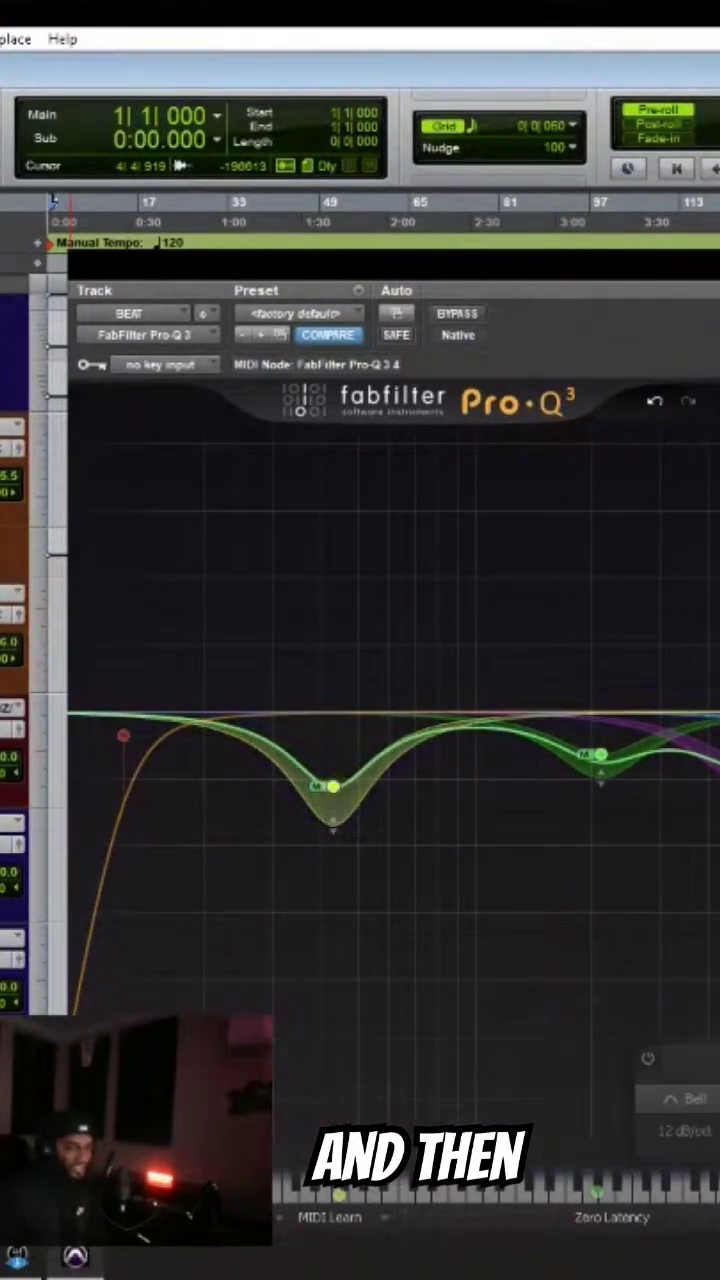
click(600, 754)
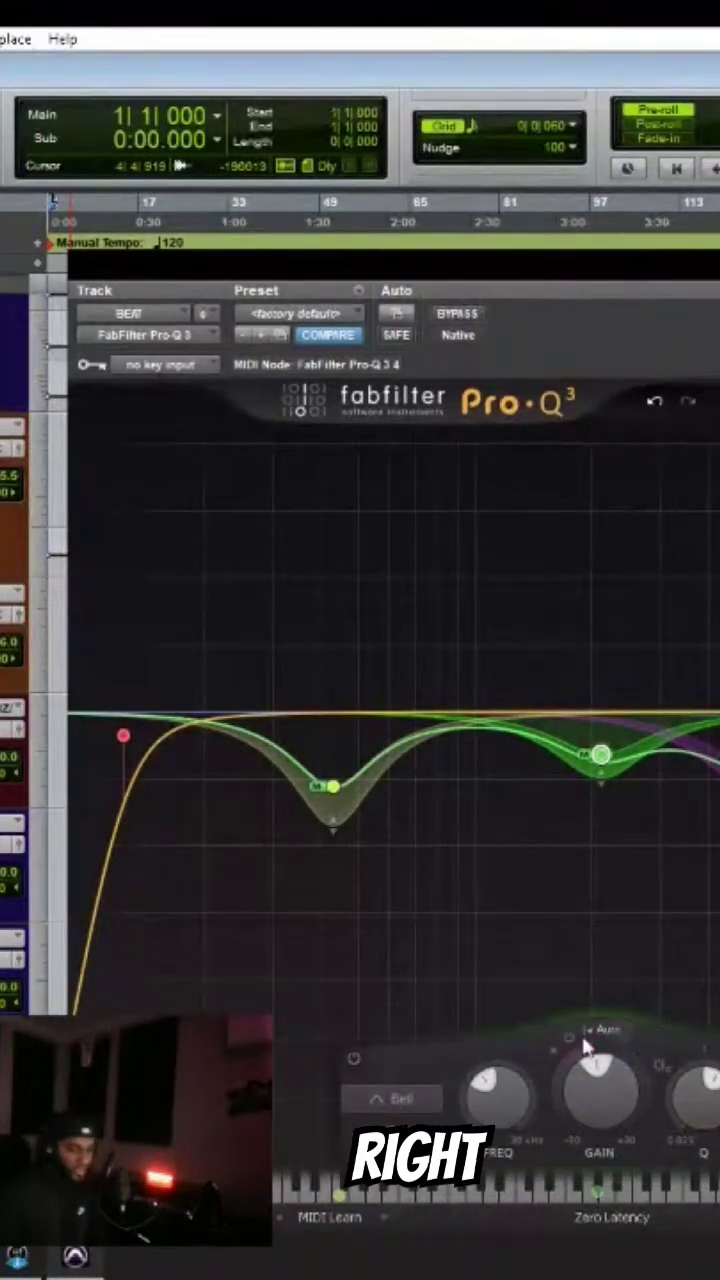
click(564, 1005)
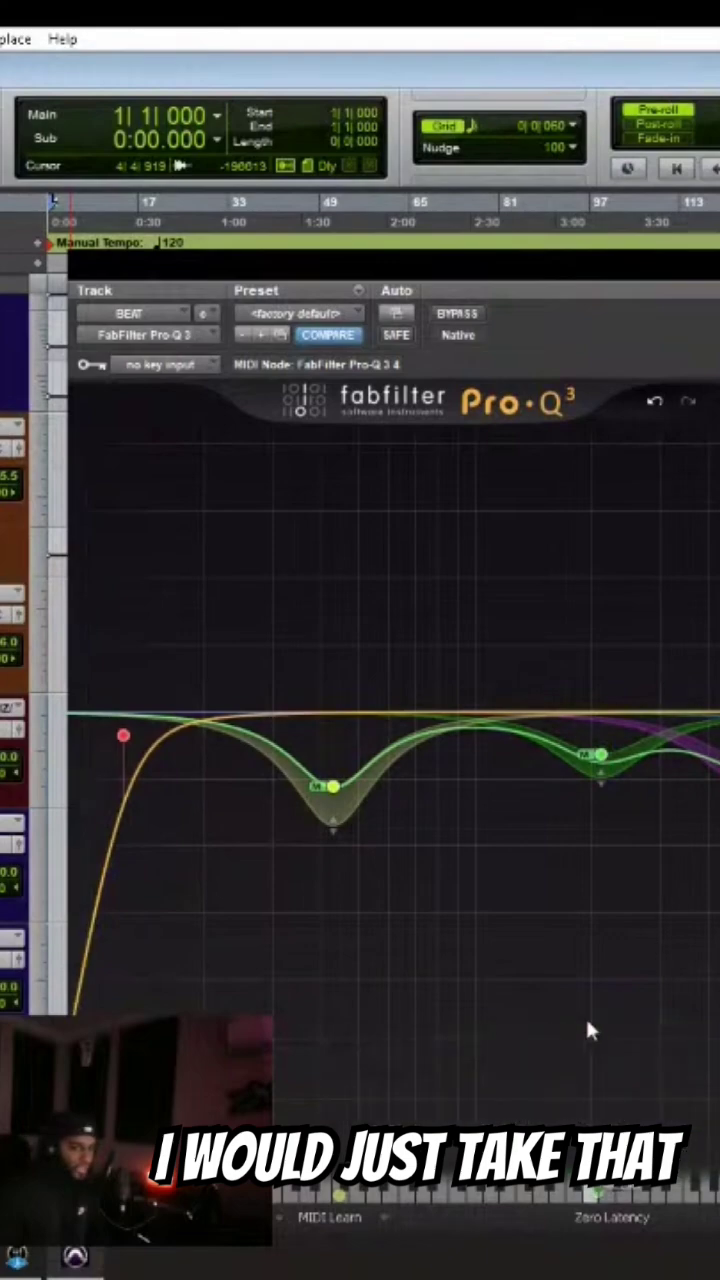
drag(125, 738, 90, 733)
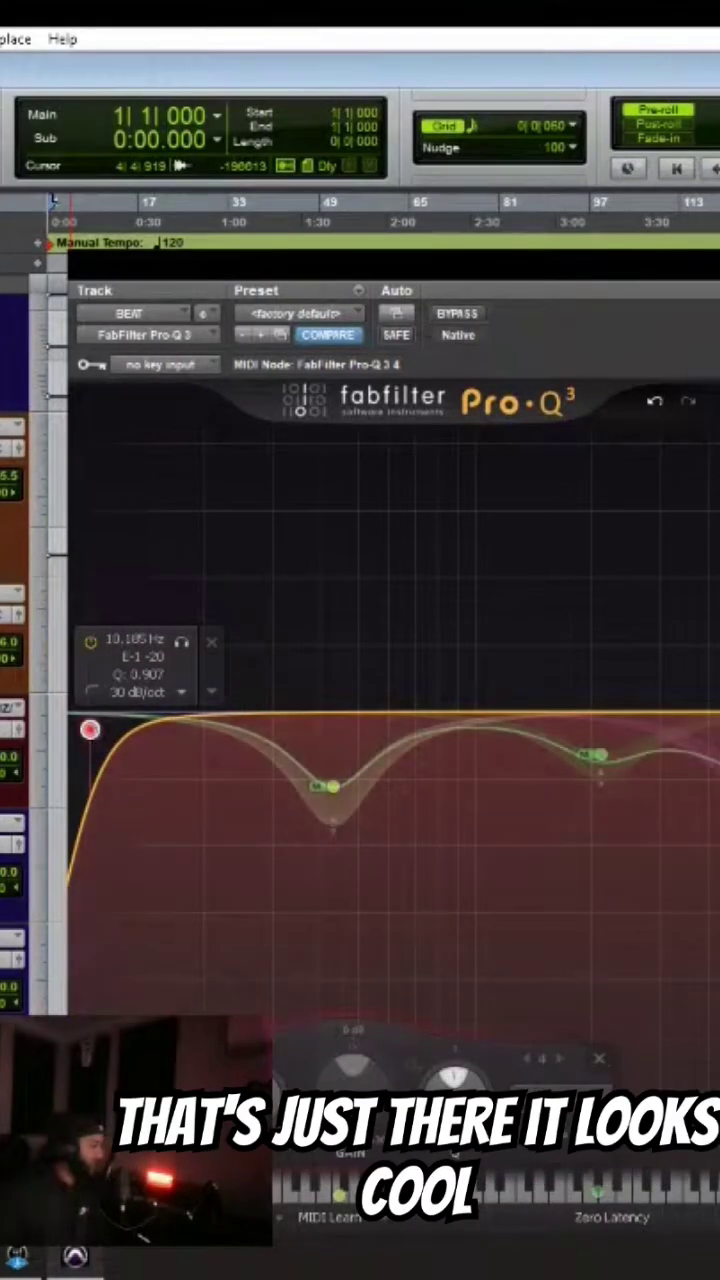
click(719, 264)
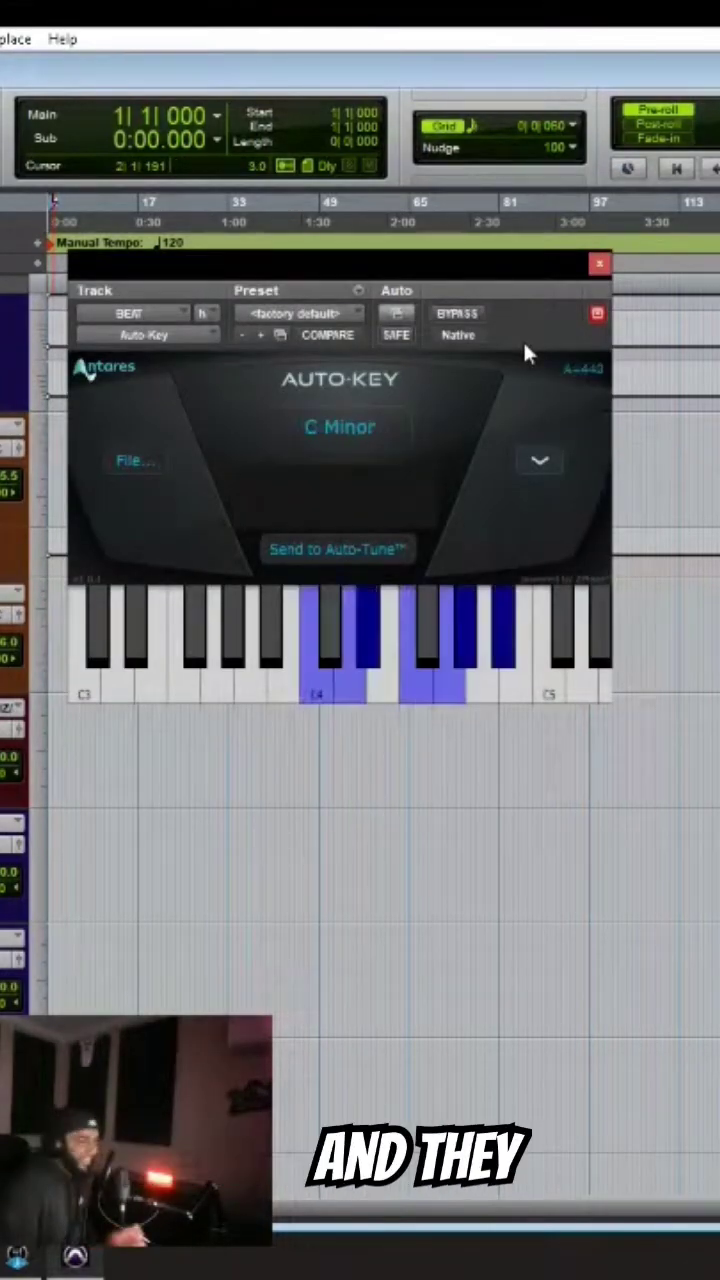
Move the Auto-Key window on the BEAT track, close it and reopen it to detect the beat's key.
click(348, 670)
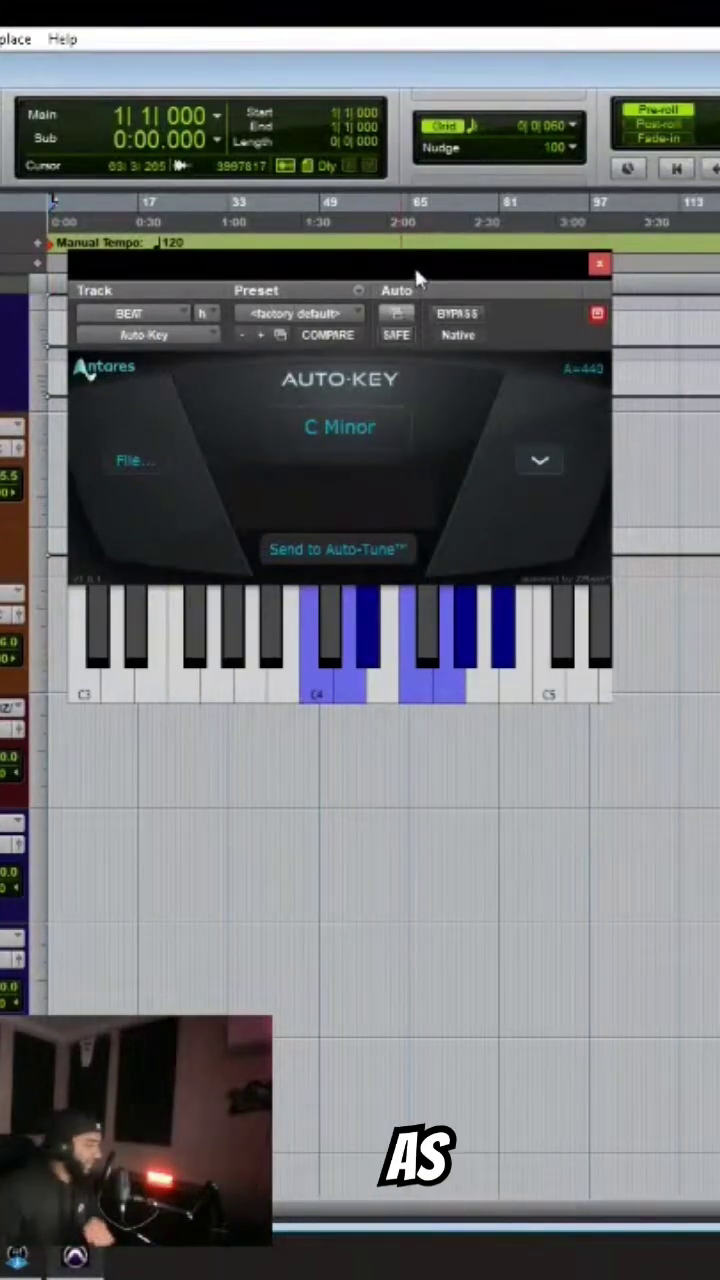
drag(418, 280, 504, 358)
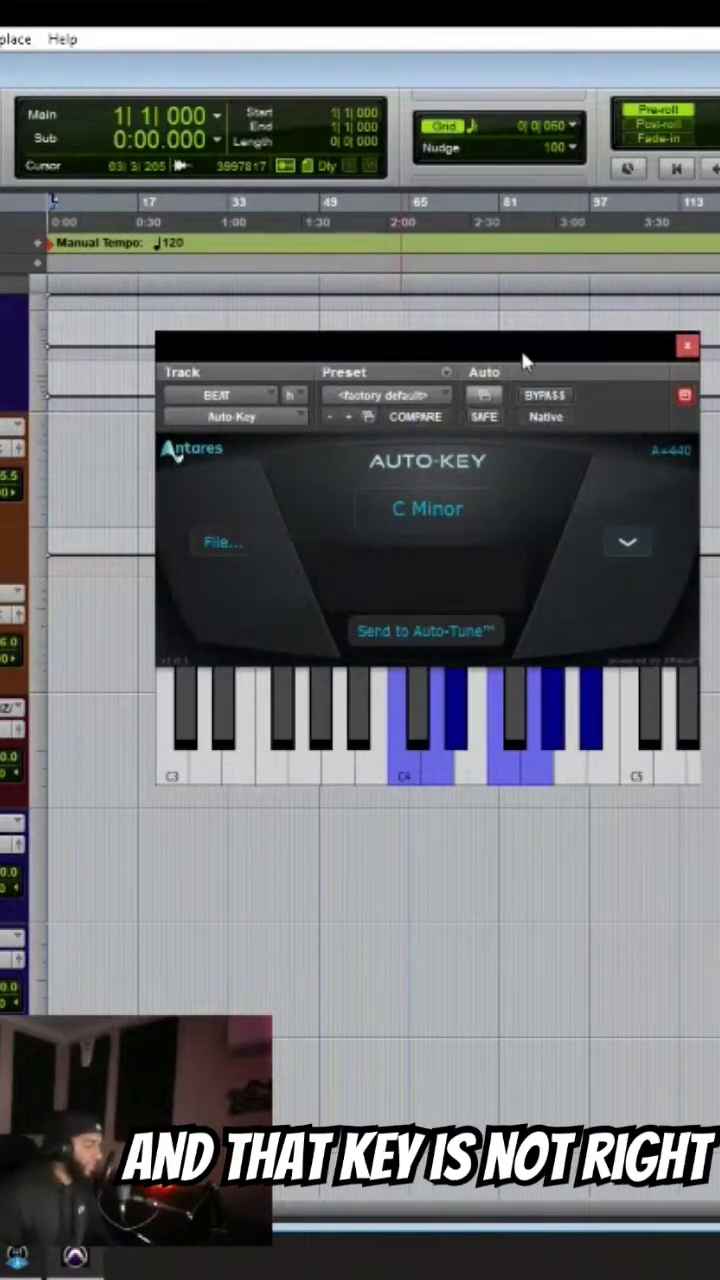
click(687, 346)
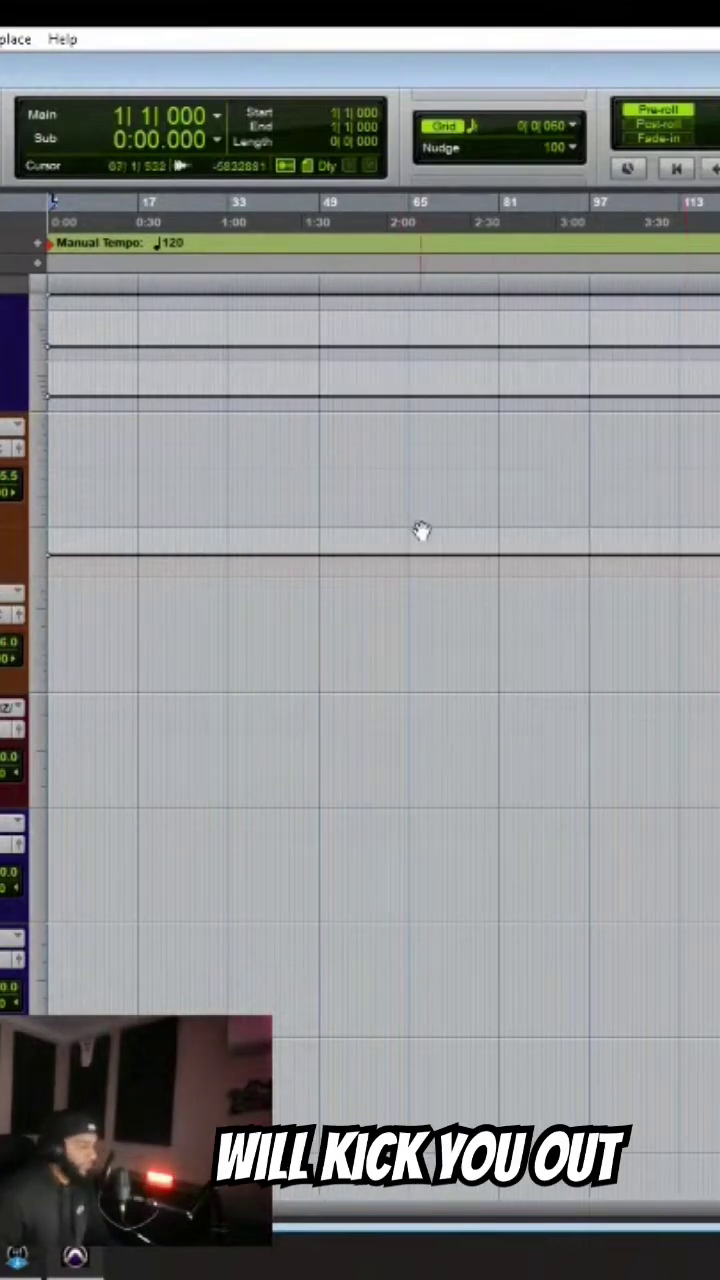
click(2, 448)
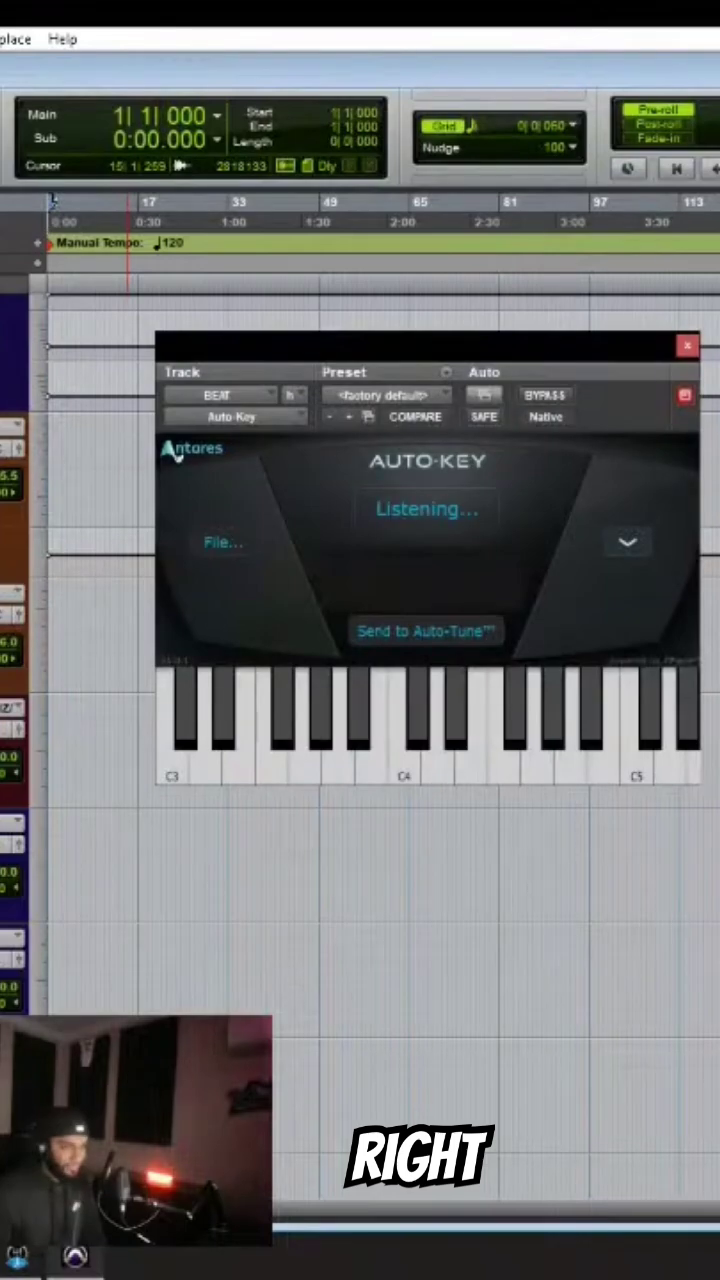